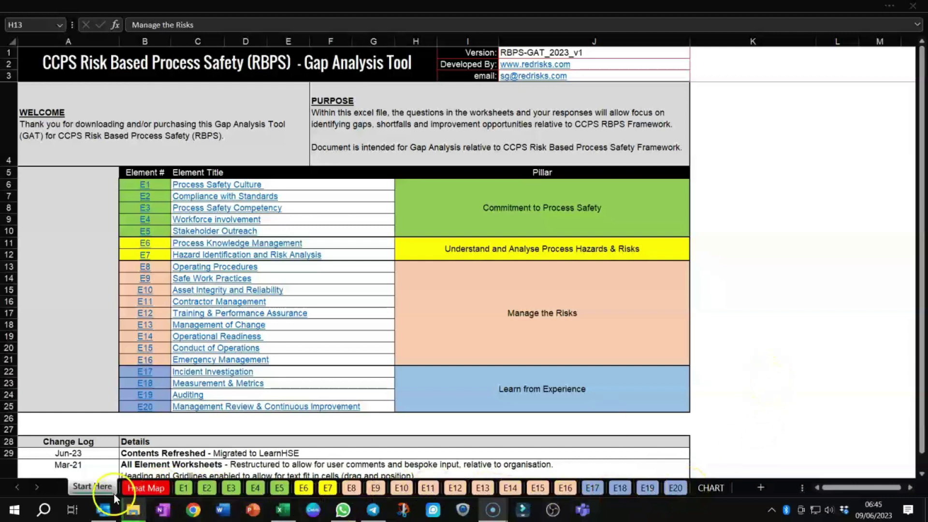
Focus the RBPS Gap Analysis workbook so its Heat Map sheet is showing, with all elements at 0%.
{"action": "left_click", "coordinate": [154, 489]}
{"action": "left_click", "coordinate": [161, 489]}
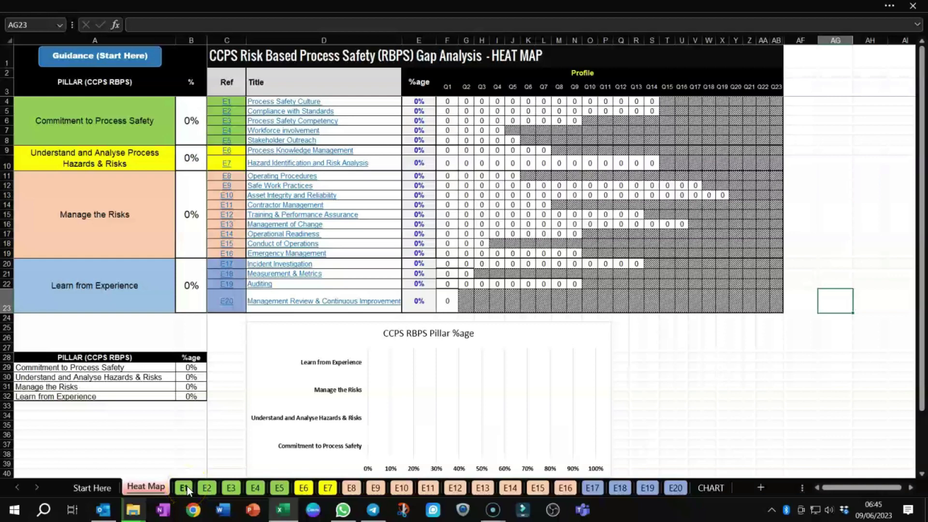
Switch to the E1 Process Safety Culture sheet and scroll up to question Q1.
{"action": "left_click", "coordinate": [184, 487]}
{"action": "scroll", "coordinate": [447, 299], "scroll_direction": "up", "scroll_amount": 1}
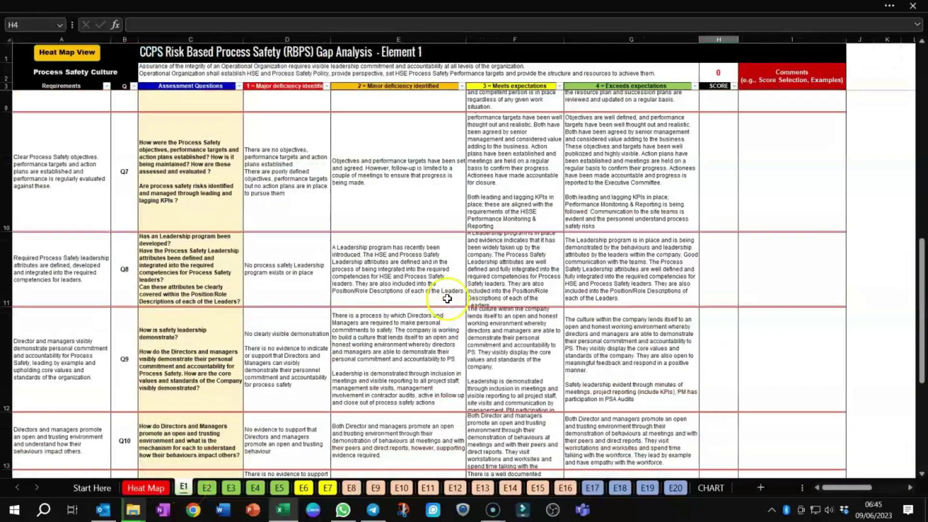
{"action": "scroll", "coordinate": [447, 299], "scroll_direction": "up", "scroll_amount": 5}
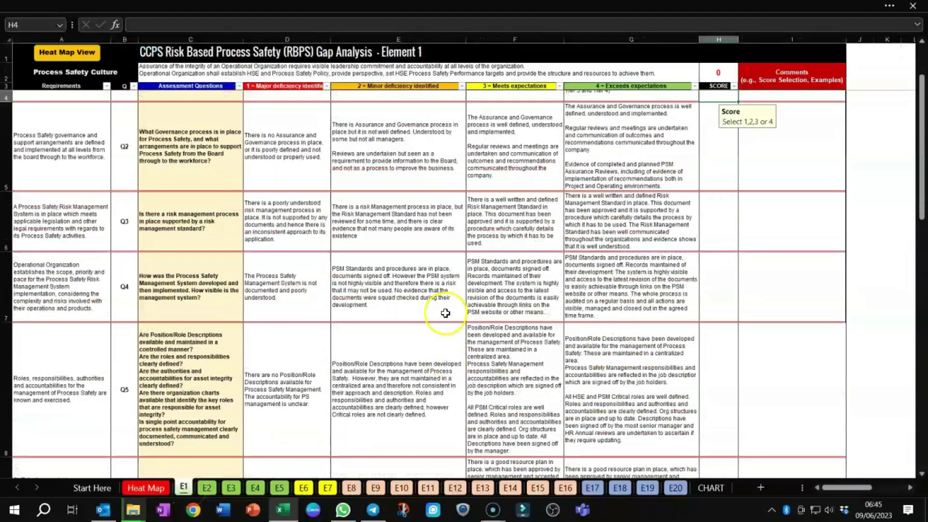
{"action": "scroll", "coordinate": [445, 313], "scroll_direction": "up", "scroll_amount": 2}
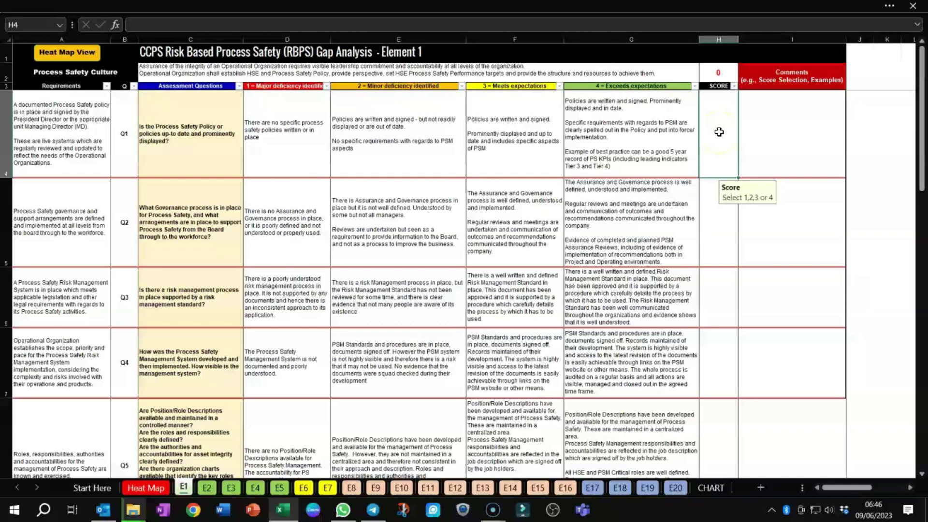
Score Element 1's Q1 as 1, Q2 as 2 and Q3 as 3, correcting Q3 from 4.
{"action": "type", "text": "1"}
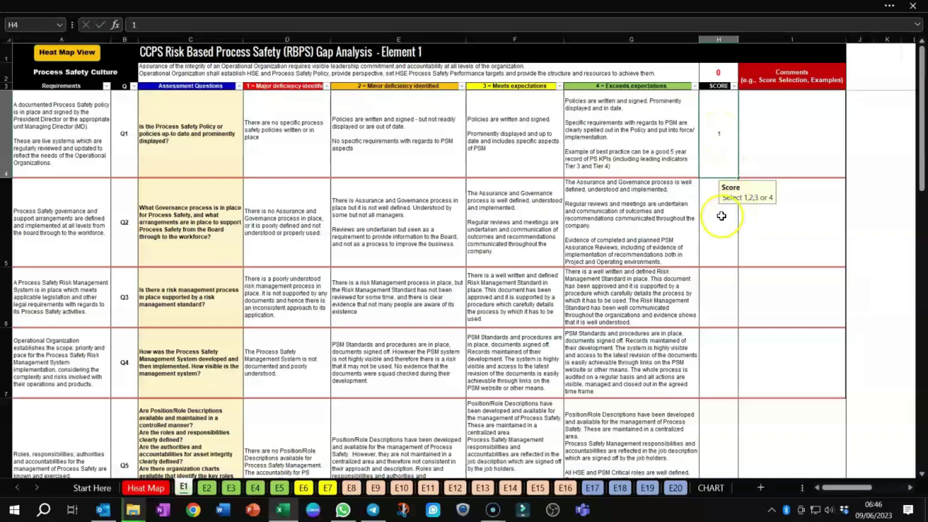
{"action": "key", "text": "Return"}
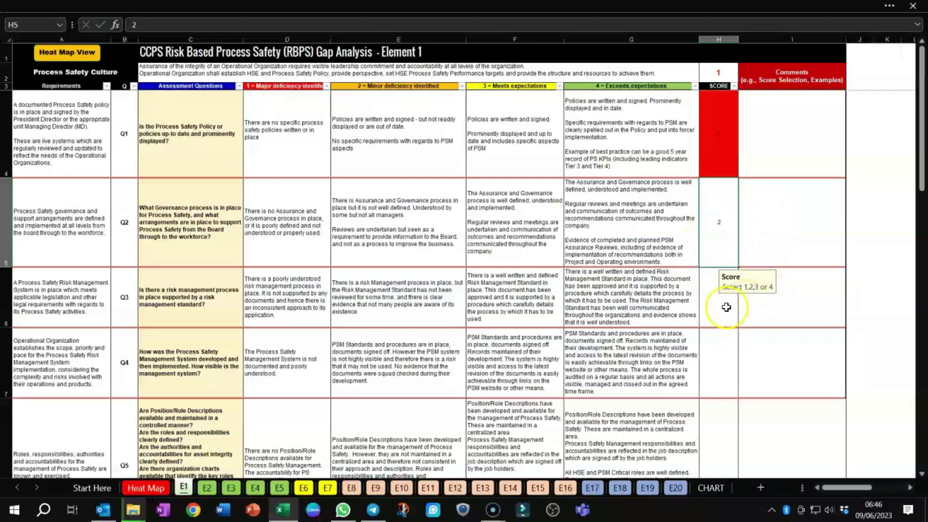
{"action": "key", "text": "Return"}
{"action": "type", "text": "4"}
{"action": "key", "text": "Return"}
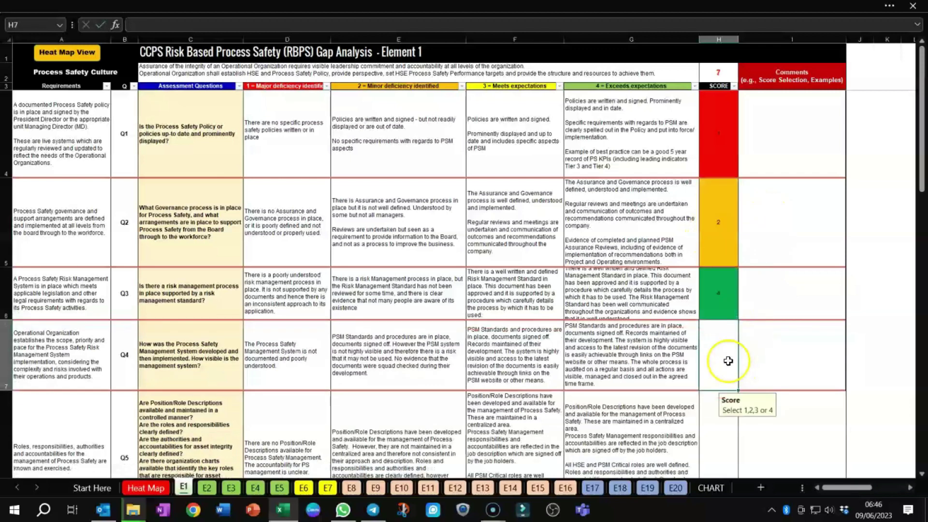
{"action": "left_click", "coordinate": [717, 294]}
{"action": "type", "text": "3"}
{"action": "key", "text": "Return"}
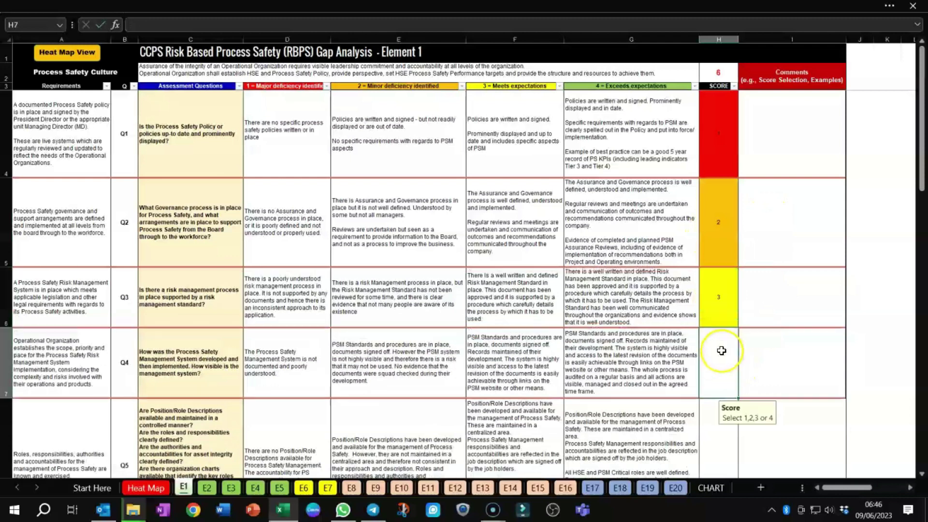
Enter a score of 4 for both Q4 and Q5.
{"action": "type", "text": "4"}
{"action": "key", "text": "Return"}
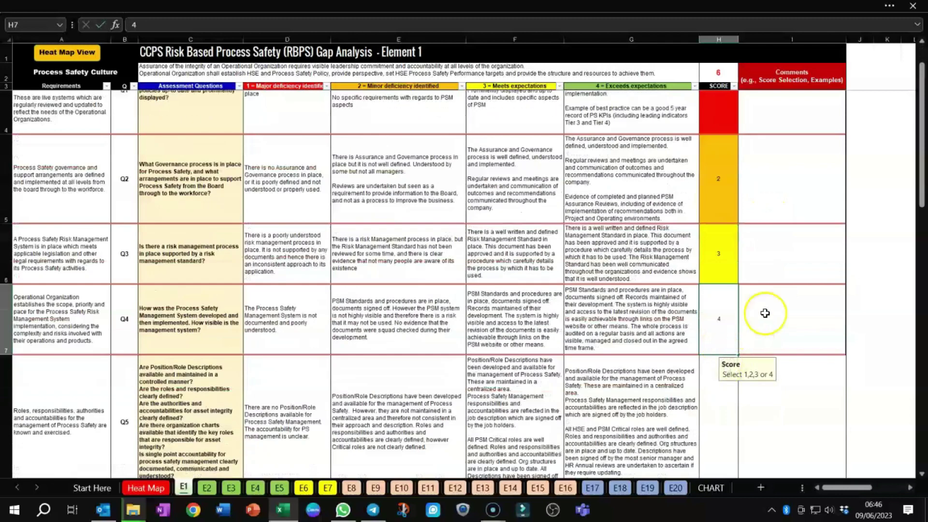
{"action": "left_click", "coordinate": [727, 266]}
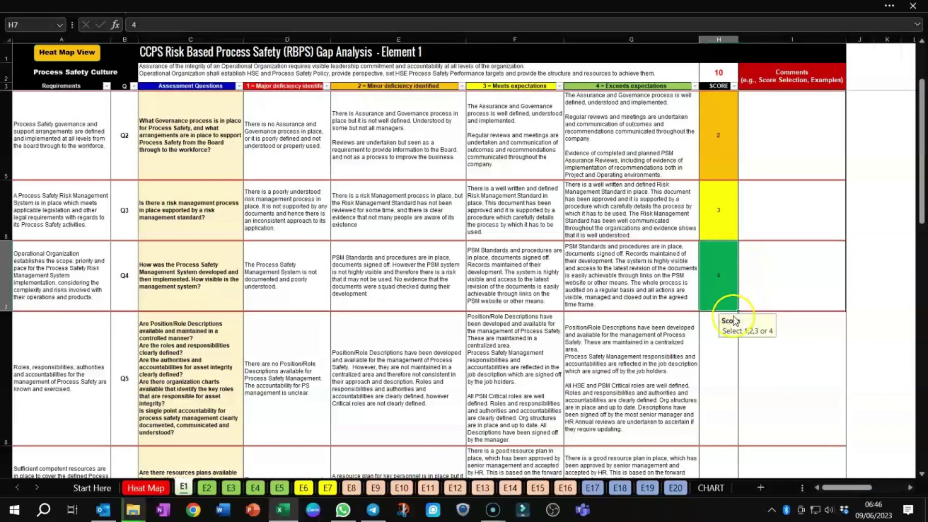
{"action": "left_click", "coordinate": [721, 347]}
{"action": "type", "text": "4"}
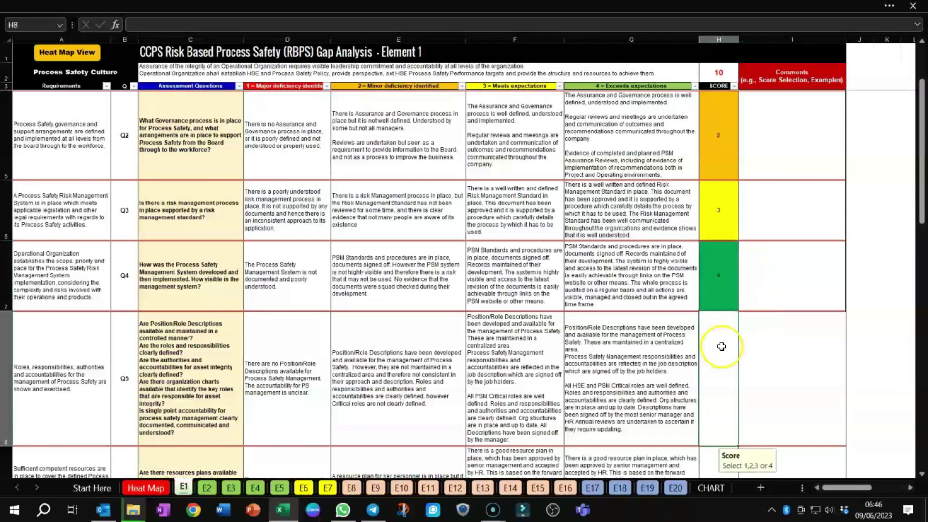
{"action": "scroll", "coordinate": [725, 348], "scroll_direction": "down", "scroll_amount": 1}
{"action": "key", "text": "Return"}
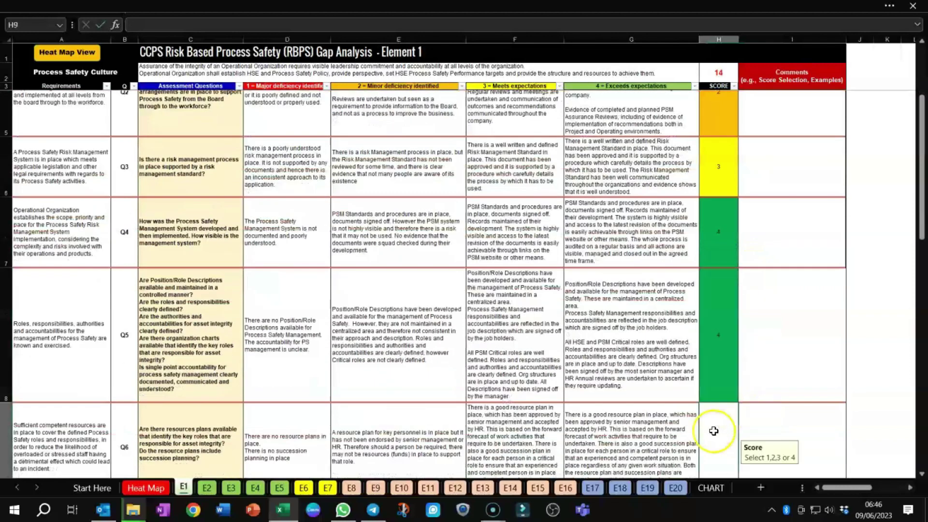
Score Q6 as 4 after the invalid entry 44 is rejected, and Q7 as 3.
{"action": "scroll", "coordinate": [739, 396], "scroll_direction": "down", "scroll_amount": 3}
{"action": "type", "text": "44"}
{"action": "left_click", "coordinate": [734, 369]}
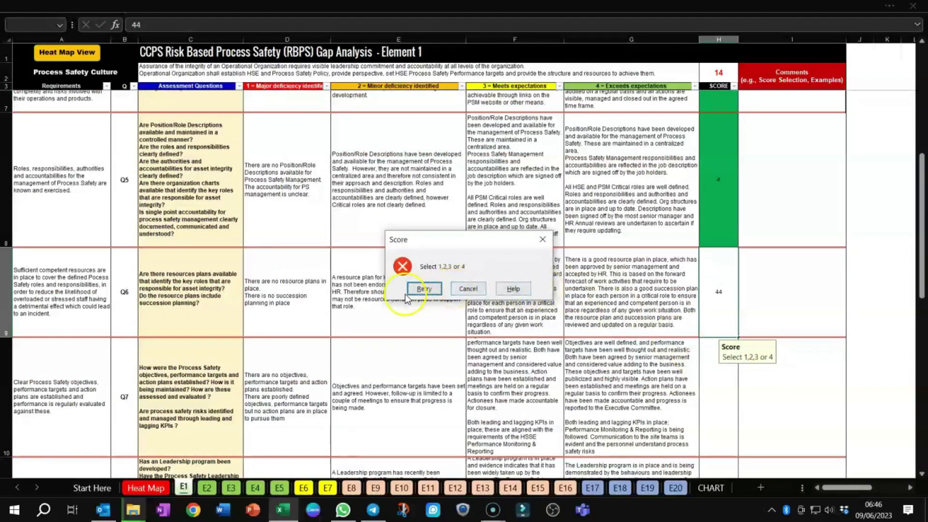
{"action": "left_click", "coordinate": [424, 289]}
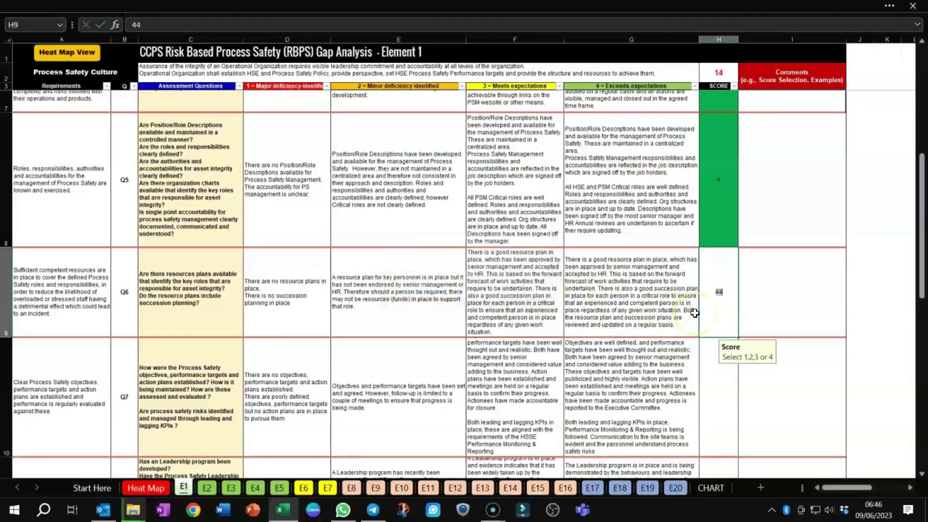
{"action": "type", "text": "4"}
{"action": "key", "text": "Return"}
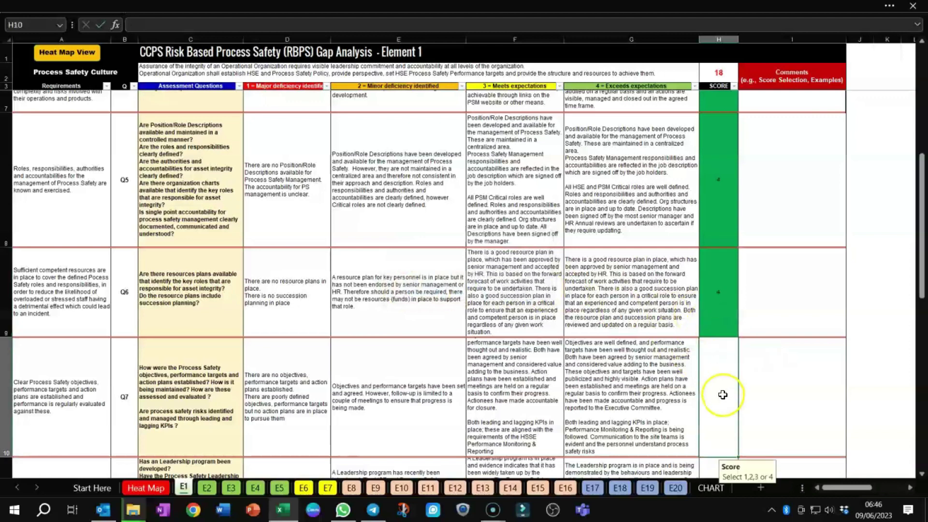
{"action": "type", "text": "3"}
{"action": "key", "text": "Return"}
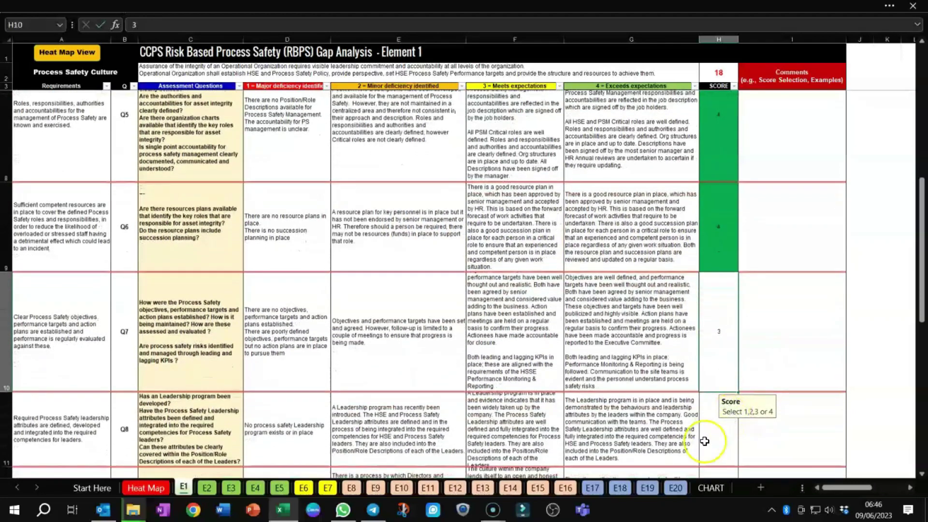
Score Q8 as 1, fixing the mistyped 11, and Q9 as 2.
{"action": "type", "text": "1"}
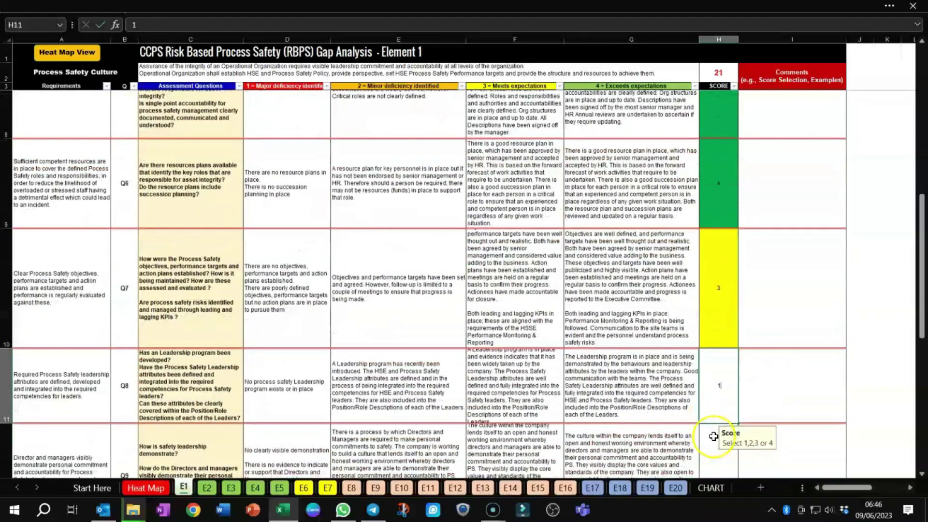
{"action": "type", "text": "1"}
{"action": "key", "text": "BackSpace"}
{"action": "key", "text": "Return"}
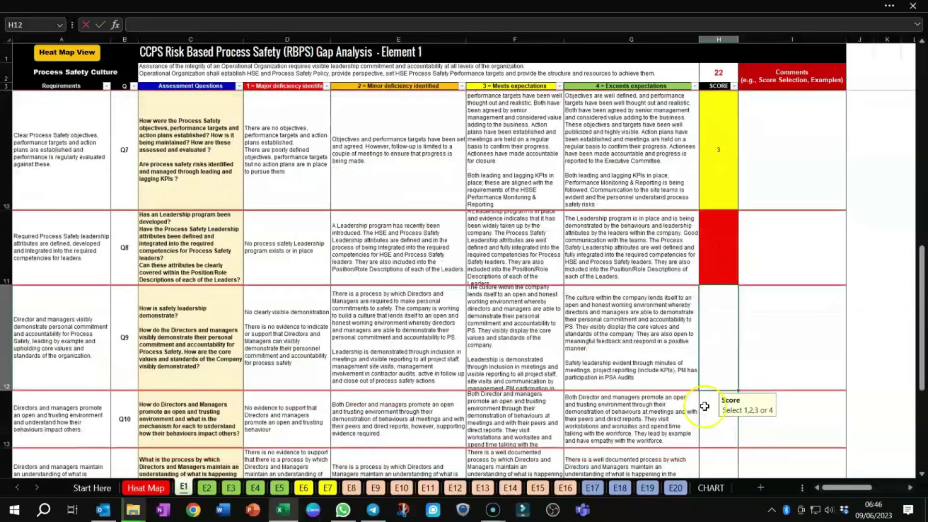
{"action": "type", "text": "2"}
{"action": "key", "text": "Return"}
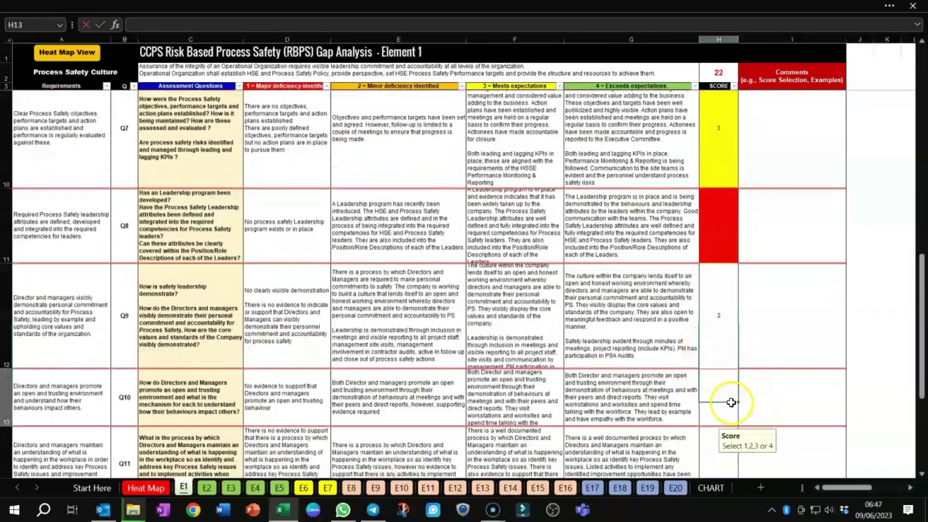
Score Q10 through Q12 as 3 and Q13 and Q14 as 1, bringing the total to 35.
{"action": "key", "text": "Return"}
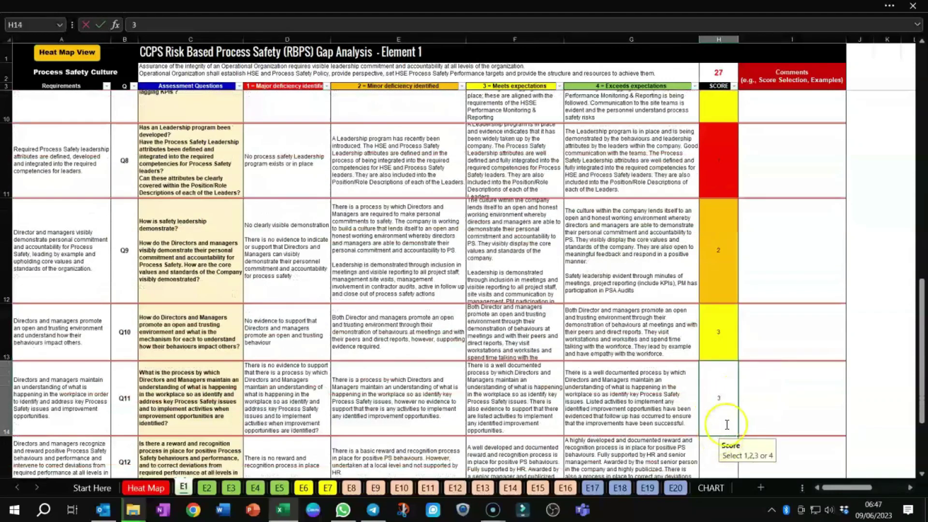
{"action": "type", "text": "3"}
{"action": "key", "text": "Return"}
{"action": "type", "text": "3"}
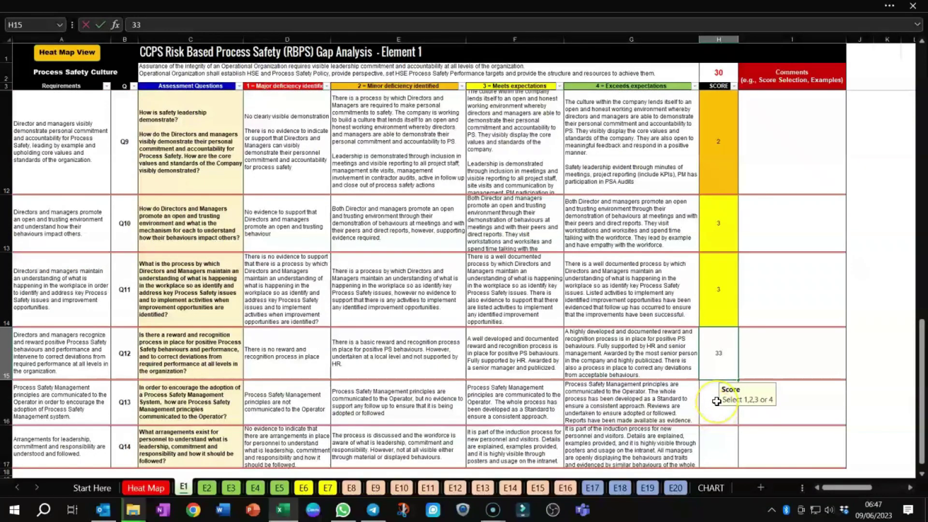
{"action": "key", "text": "Return"}
{"action": "scroll", "coordinate": [714, 404], "scroll_direction": "down", "scroll_amount": 1}
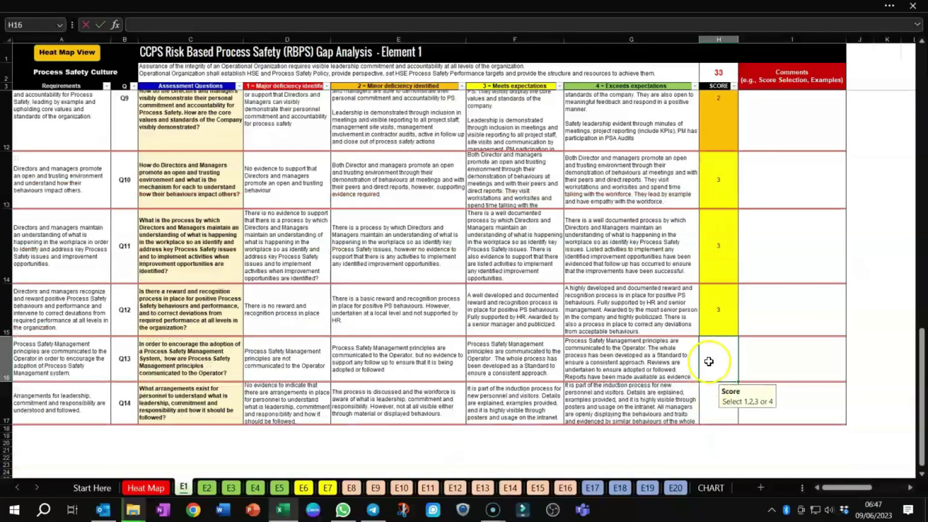
{"action": "type", "text": "1"}
{"action": "key", "text": "Return"}
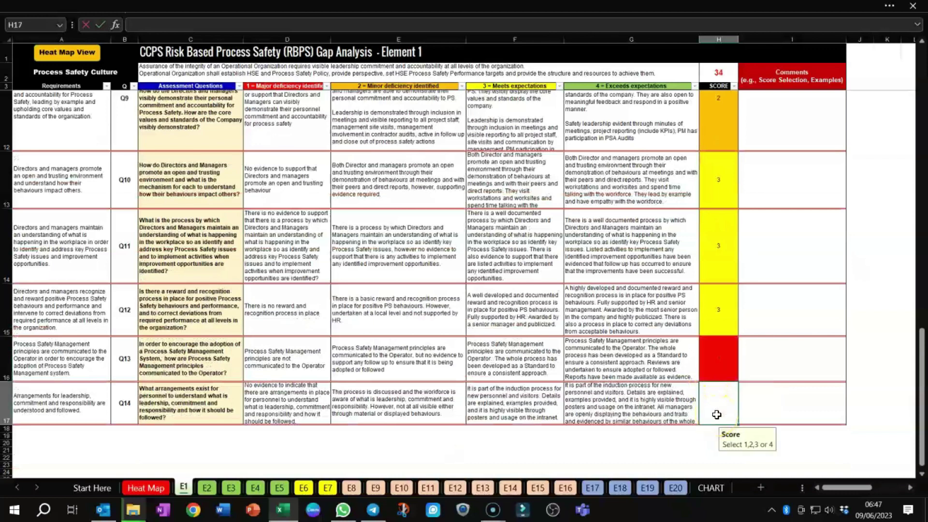
{"action": "type", "text": "1"}
{"action": "left_click", "coordinate": [753, 342]}
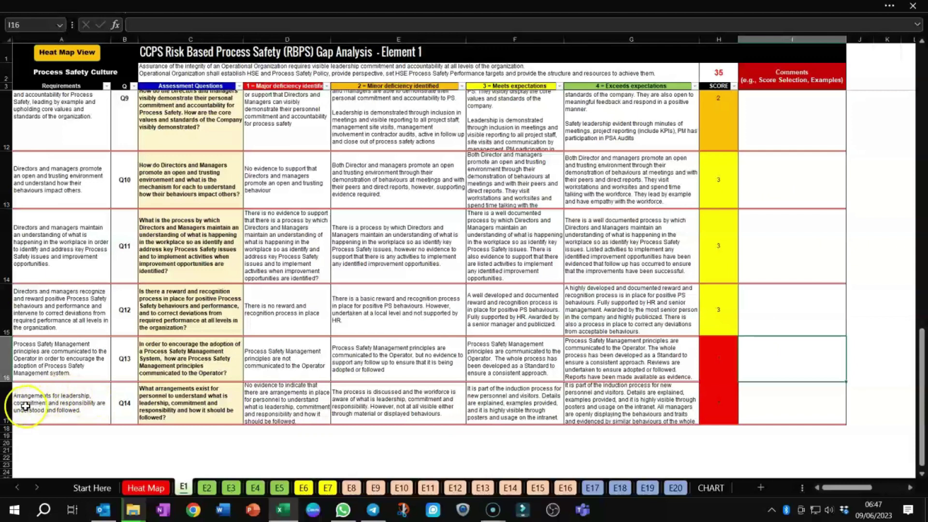
{"action": "left_click", "coordinate": [749, 404]}
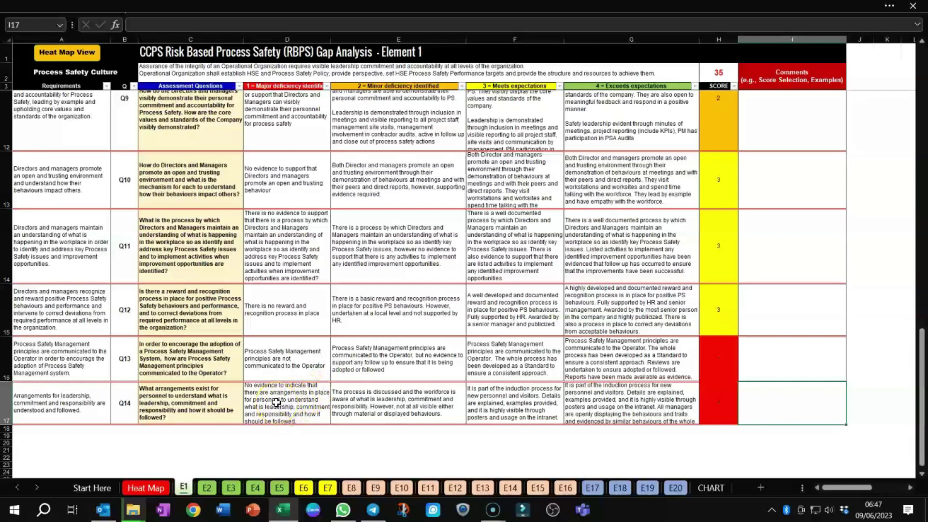
{"action": "left_click", "coordinate": [793, 344]}
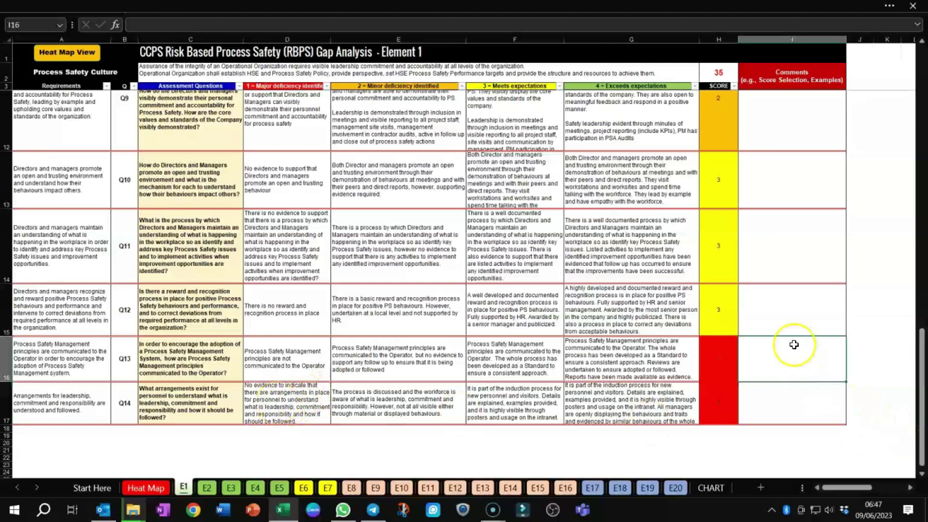
{"action": "left_click", "coordinate": [780, 307]}
{"action": "scroll", "coordinate": [780, 307], "scroll_direction": "up", "scroll_amount": 5}
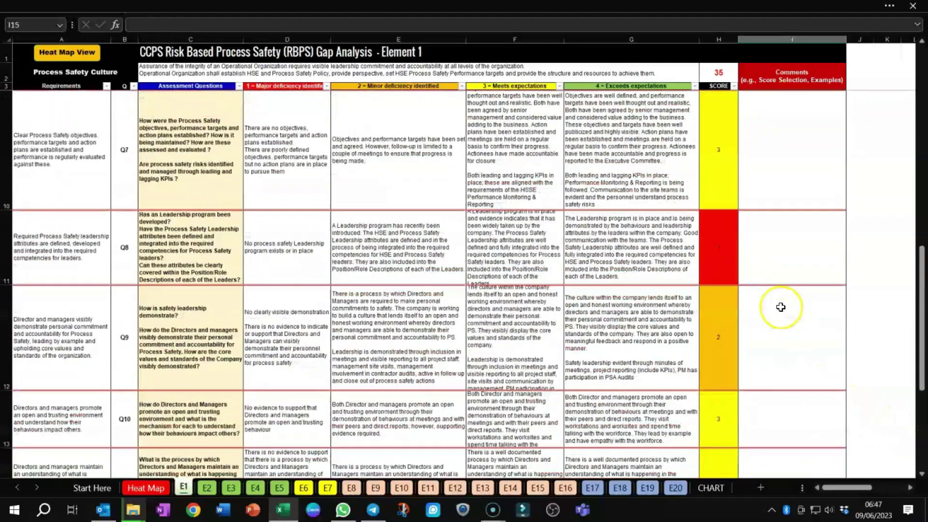
{"action": "scroll", "coordinate": [781, 307], "scroll_direction": "up", "scroll_amount": 6}
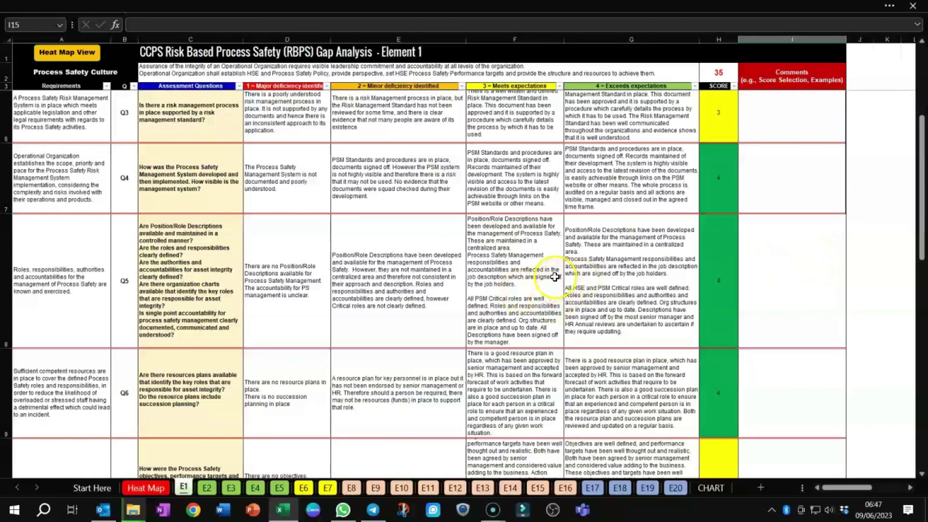
Return to the Heat Map and check the pillar chart showing Commitment to Process Safety at 19%.
{"action": "left_click", "coordinate": [141, 489]}
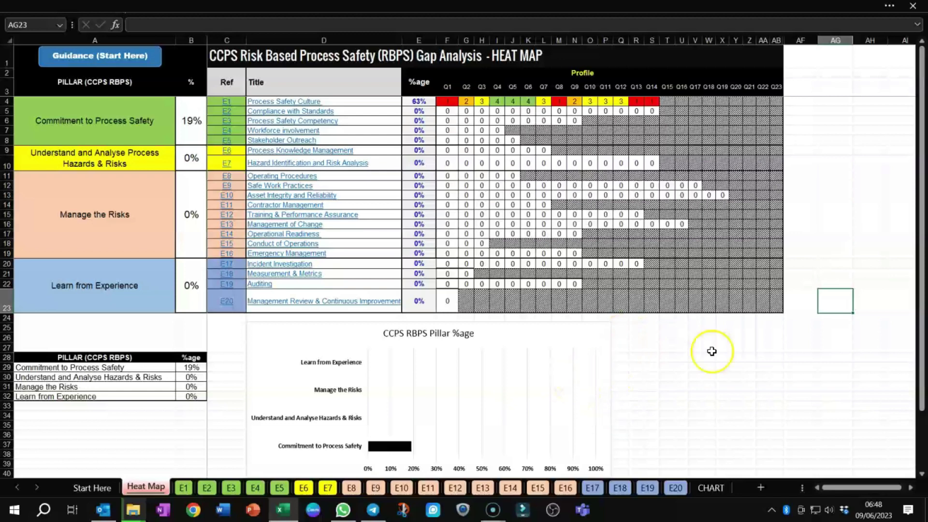
{"action": "scroll", "coordinate": [715, 345], "scroll_direction": "down", "scroll_amount": 1}
{"action": "scroll", "coordinate": [717, 344], "scroll_direction": "down", "scroll_amount": 2}
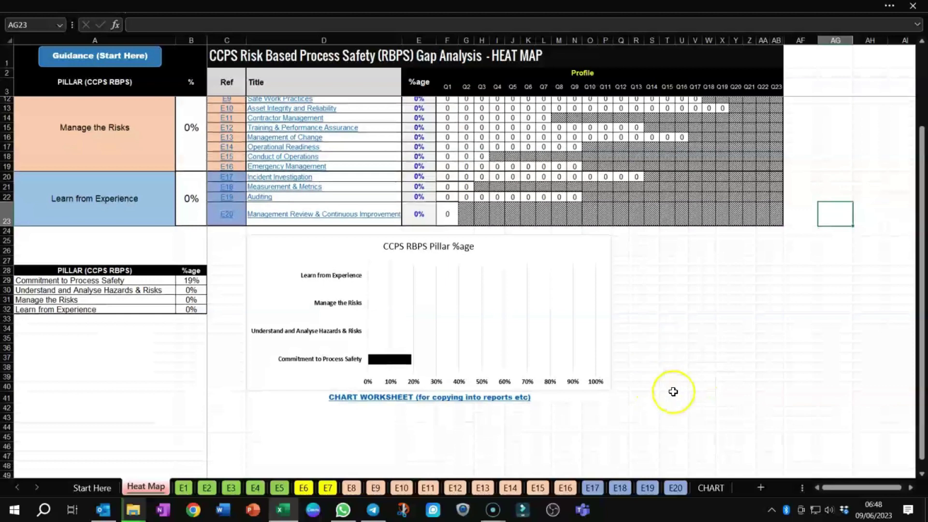
{"action": "scroll", "coordinate": [696, 347], "scroll_direction": "up", "scroll_amount": 1}
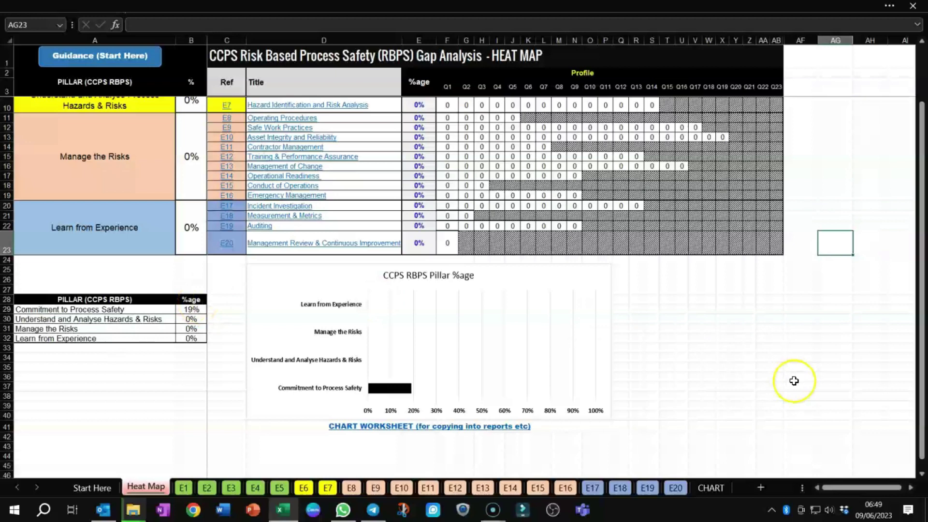
View the CHART sheet's pillar %age chart, briefly visit Guidance (Start Here), then return to CHART.
{"action": "left_click", "coordinate": [711, 485]}
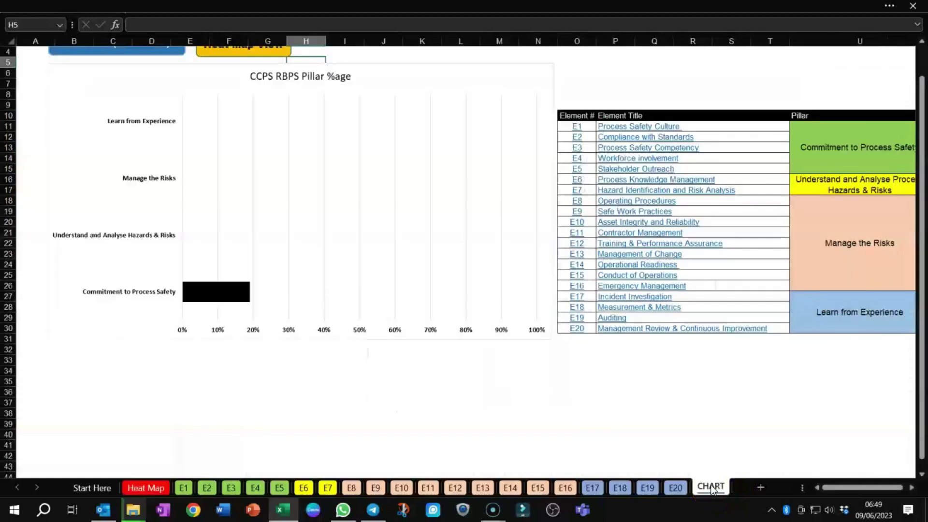
{"action": "left_click", "coordinate": [445, 162]}
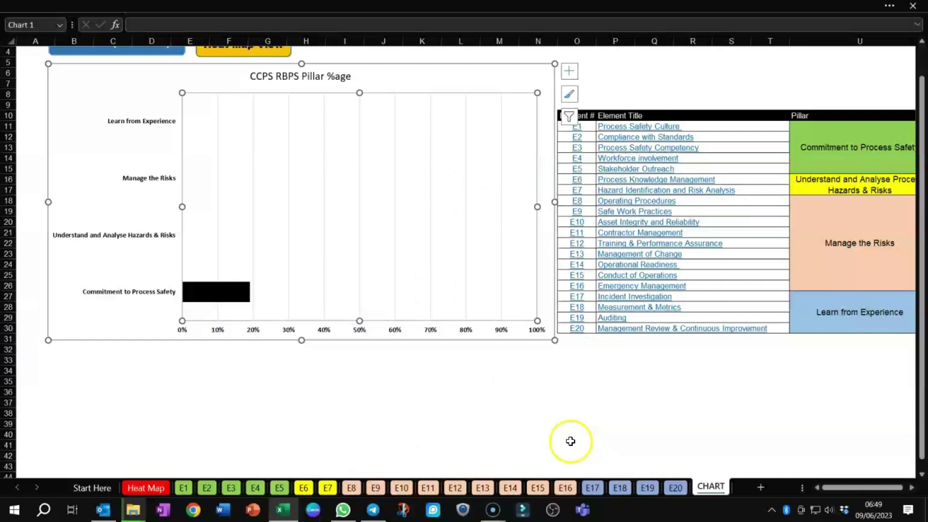
{"action": "scroll", "coordinate": [223, 39], "scroll_direction": "up", "scroll_amount": 1}
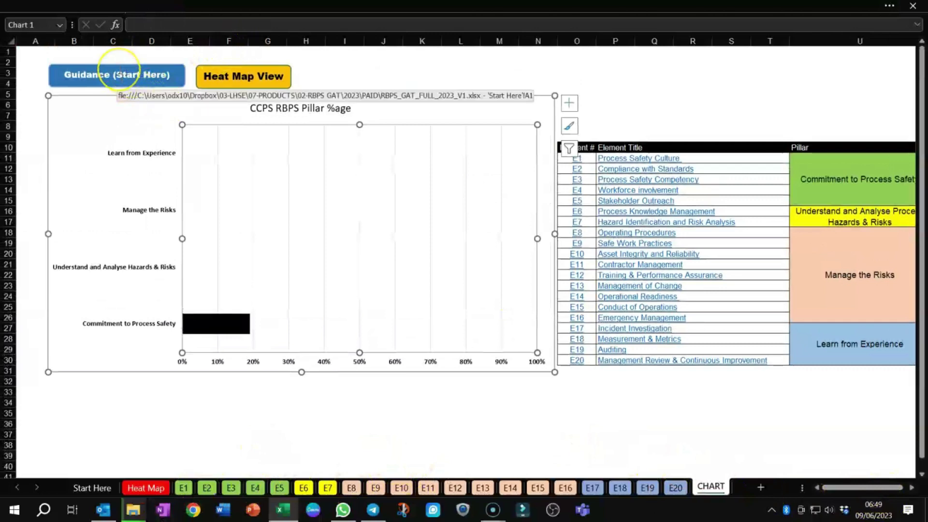
{"action": "left_click", "coordinate": [118, 70]}
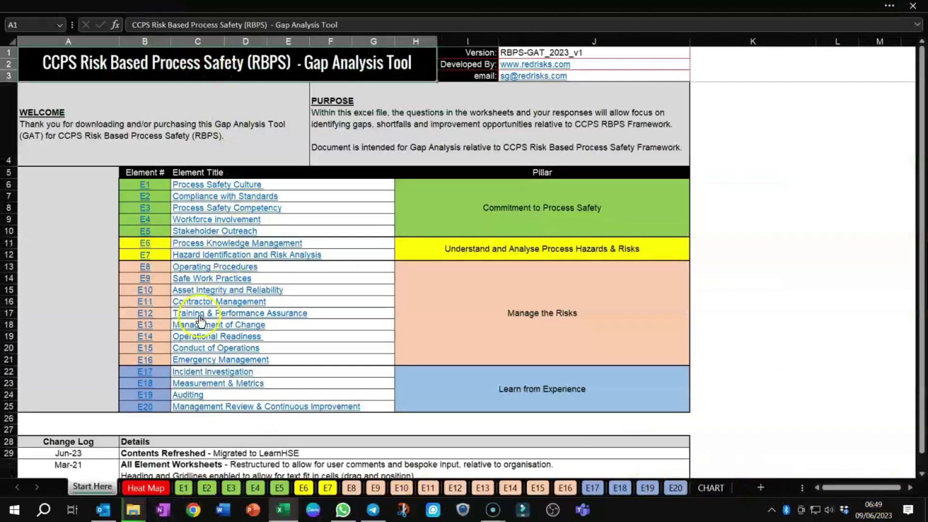
{"action": "left_click", "coordinate": [715, 492]}
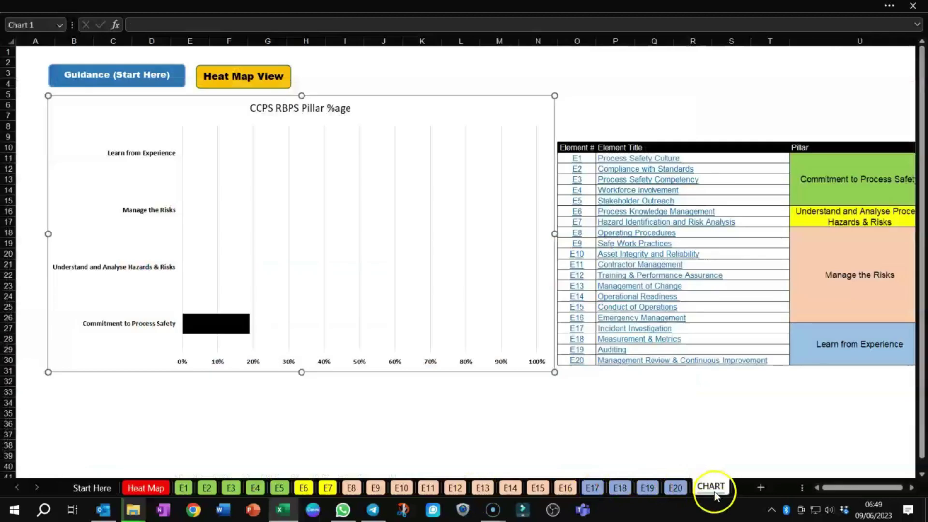
Use the Heat Map View button and review Element 1 at 63% and Commitment to Process Safety at 19%.
{"action": "left_click", "coordinate": [267, 75]}
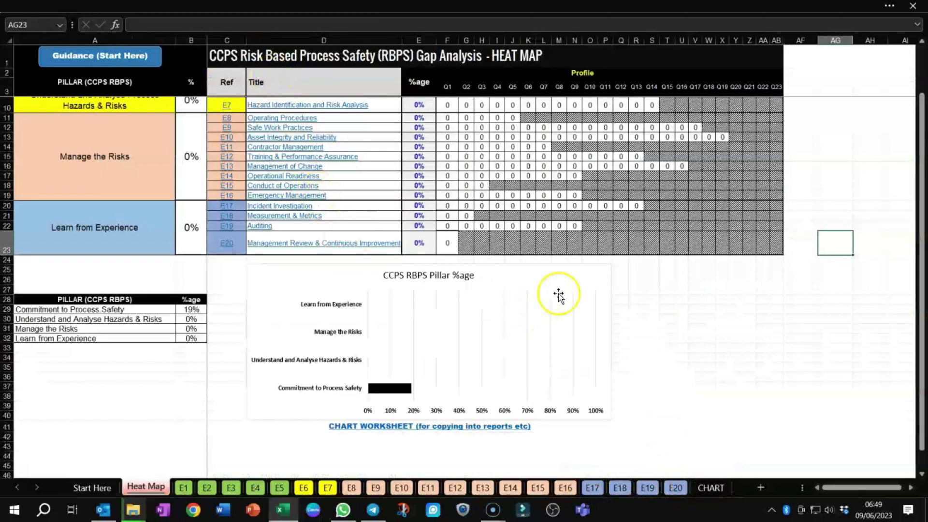
{"action": "scroll", "coordinate": [558, 293], "scroll_direction": "up", "scroll_amount": 2}
{"action": "scroll", "coordinate": [558, 293], "scroll_direction": "down", "scroll_amount": 5}
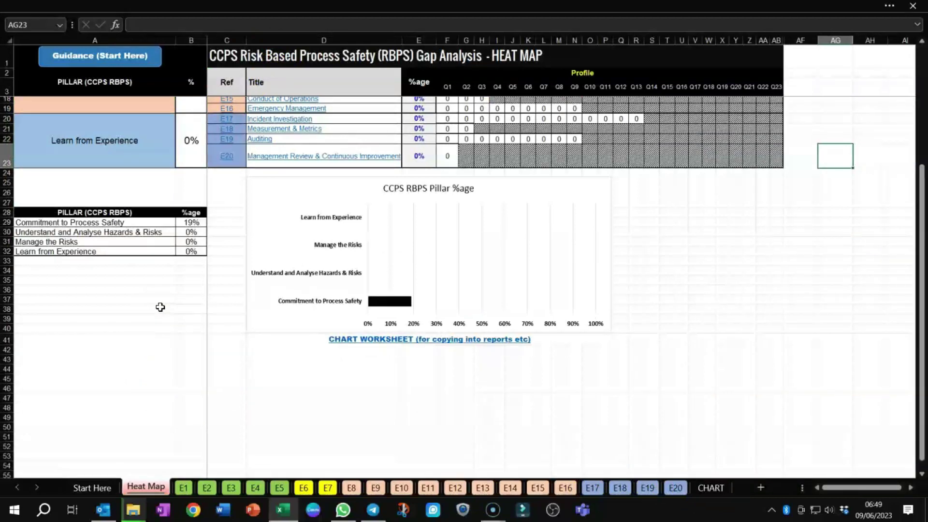
{"action": "scroll", "coordinate": [160, 306], "scroll_direction": "up", "scroll_amount": 5}
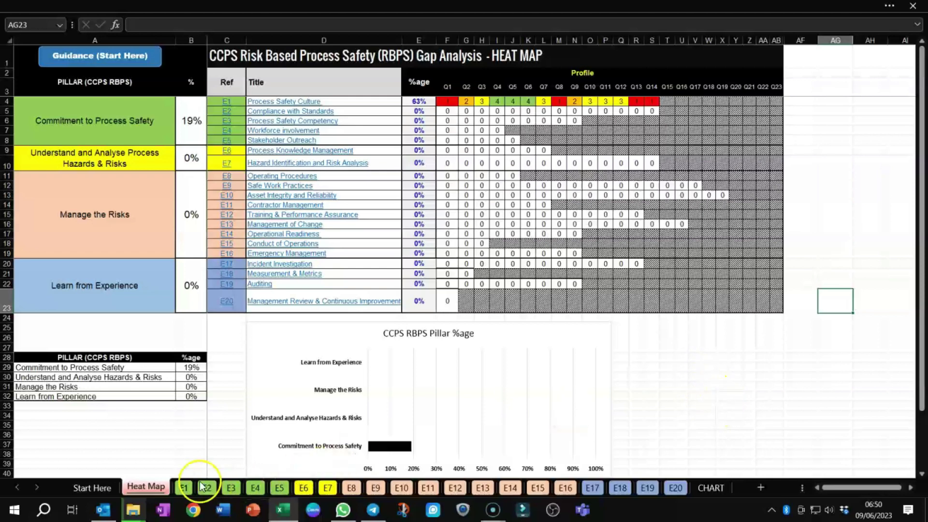
Switch to the Start Here sheet listing the 20 RBPS elements under their four pillars.
{"action": "left_click", "coordinate": [95, 489]}
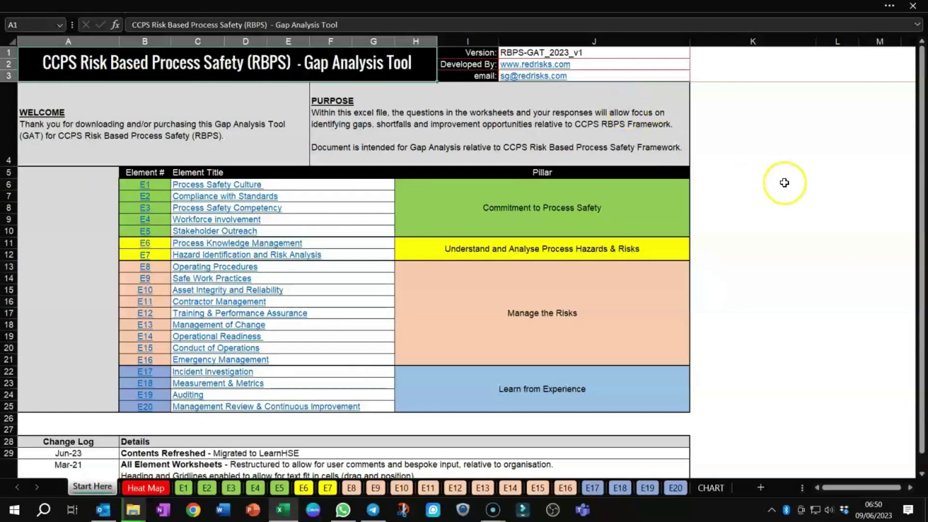